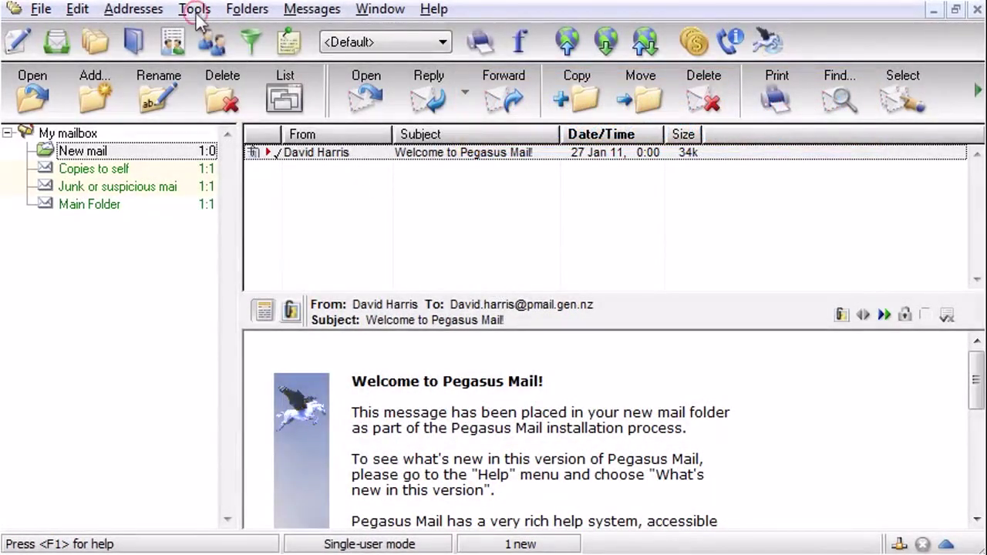
Open Internet Options from the Tools menu
{"action": "left_click", "coordinate": [197, 13]}
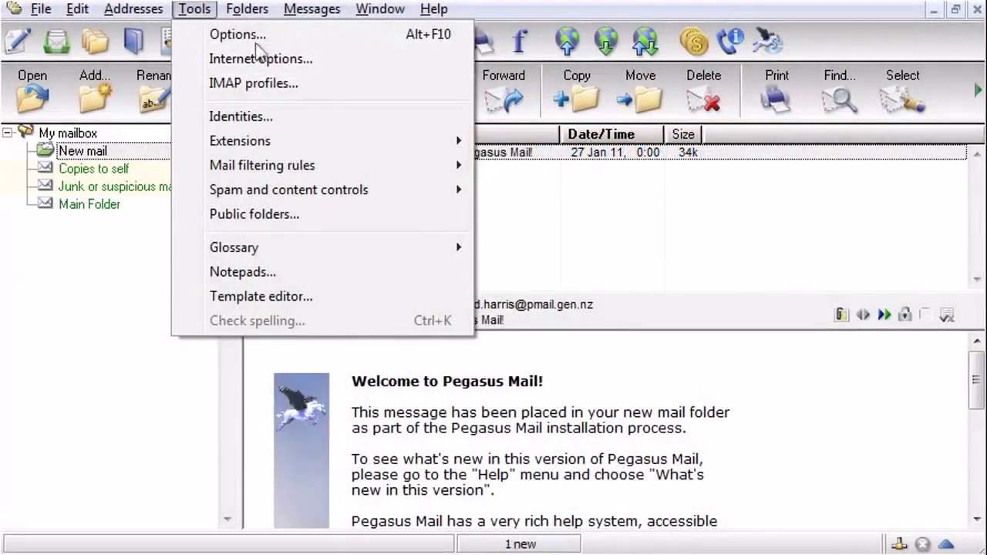
{"action": "left_click", "coordinate": [270, 63]}
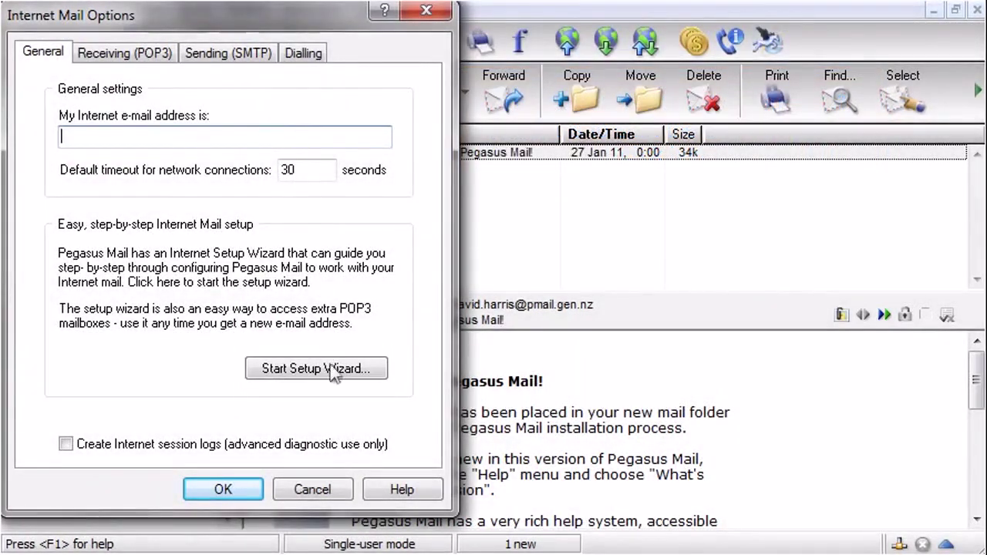
Start the Internet Setup Wizard and enter the account's e-mail address
{"action": "left_click", "coordinate": [336, 370]}
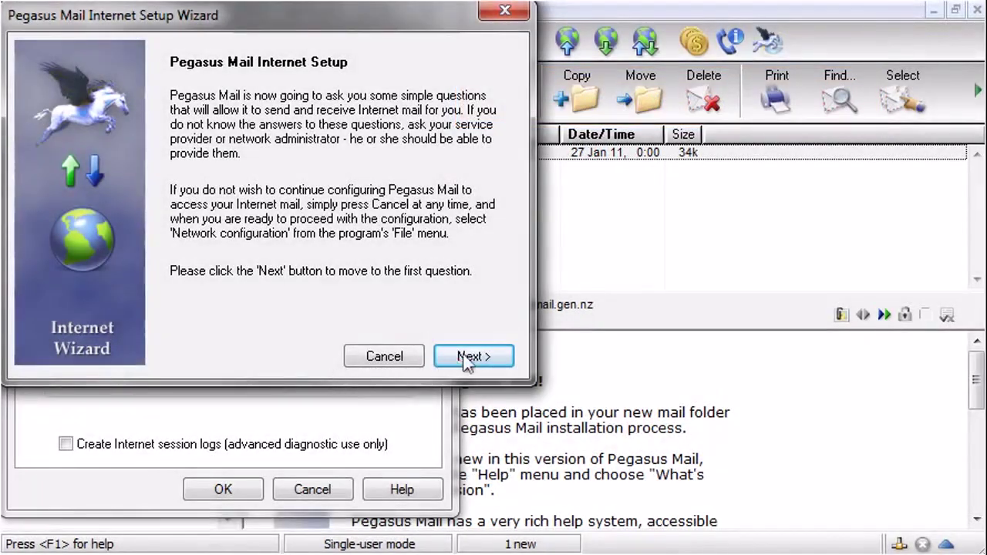
{"action": "left_click", "coordinate": [466, 356]}
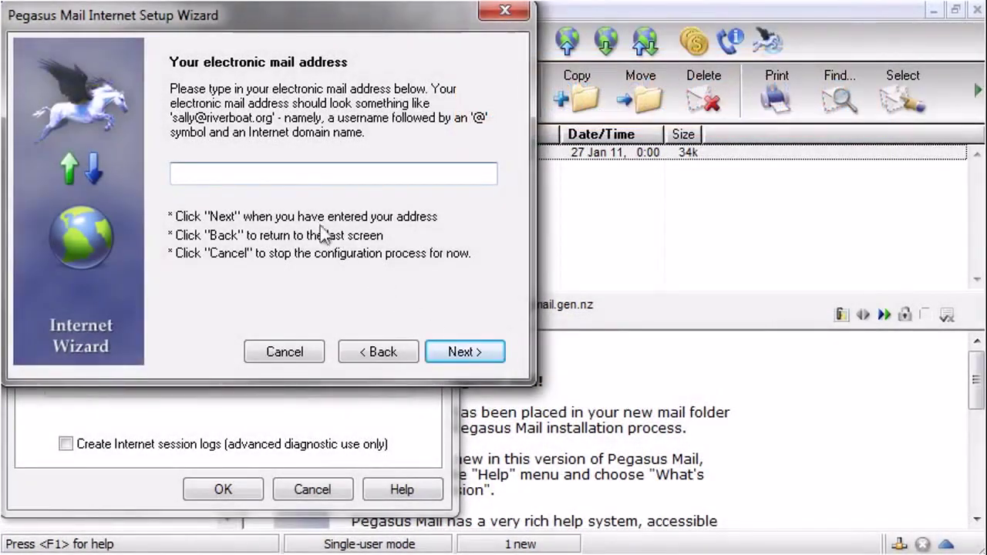
{"action": "left_click", "coordinate": [267, 175]}
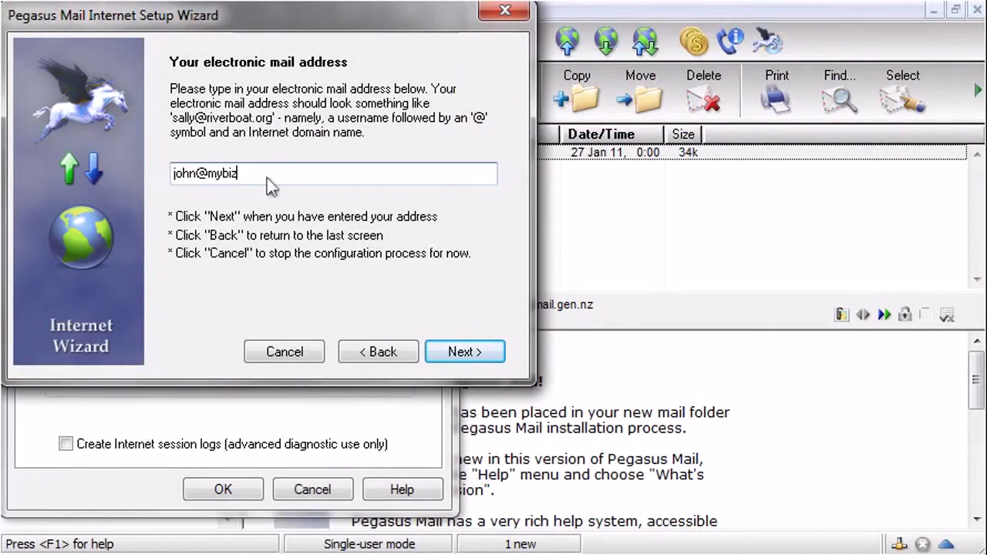
{"action": "left_click", "coordinate": [463, 352]}
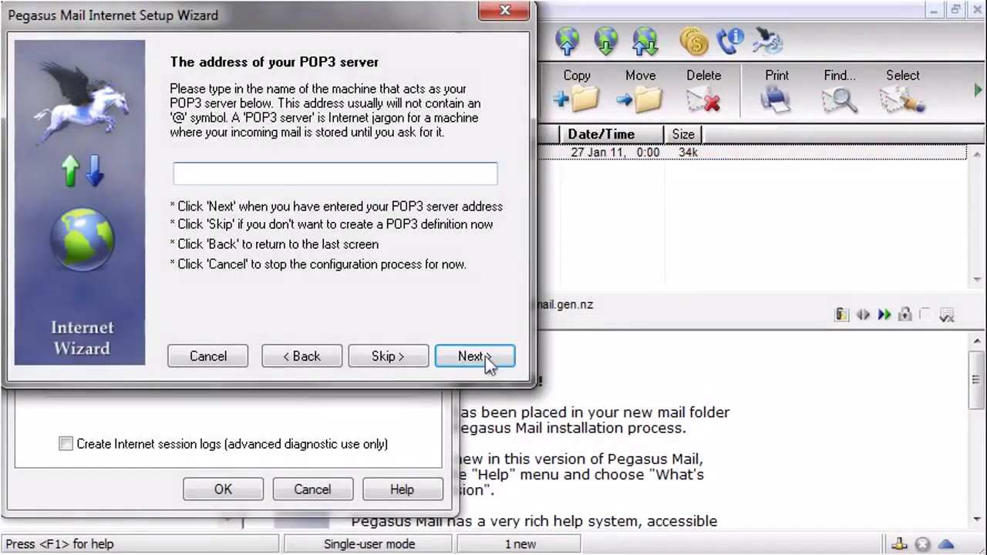
Skip the POP3 server page and enter the account's user name and password
{"action": "left_click", "coordinate": [472, 357]}
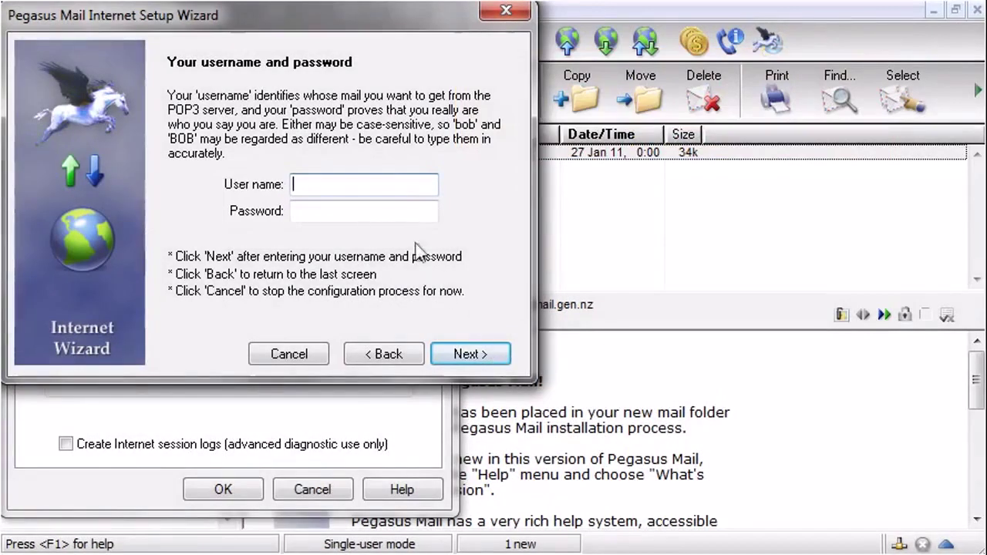
{"action": "left_click", "coordinate": [376, 185]}
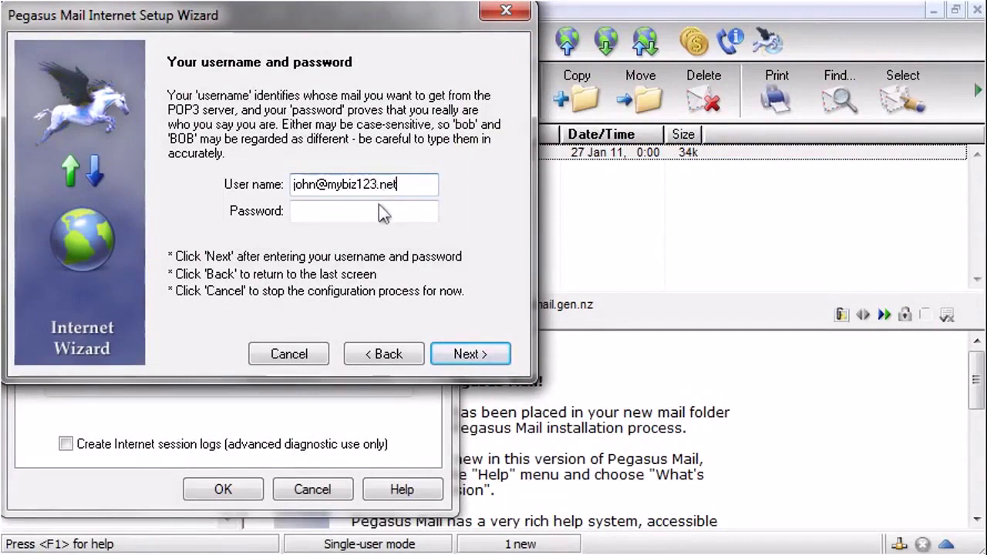
{"action": "left_click", "coordinate": [383, 213]}
{"action": "type", "text": "password1"}
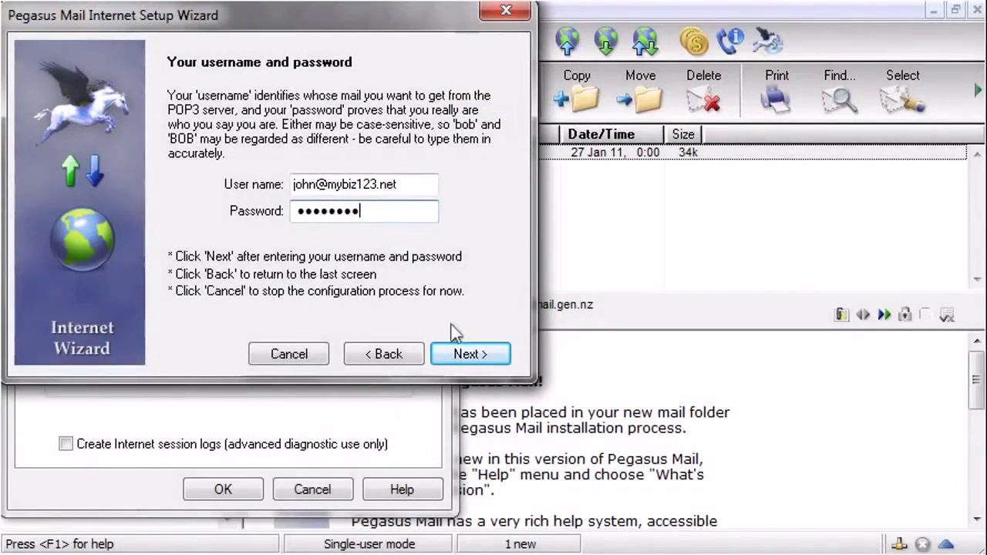
{"action": "left_click", "coordinate": [474, 355]}
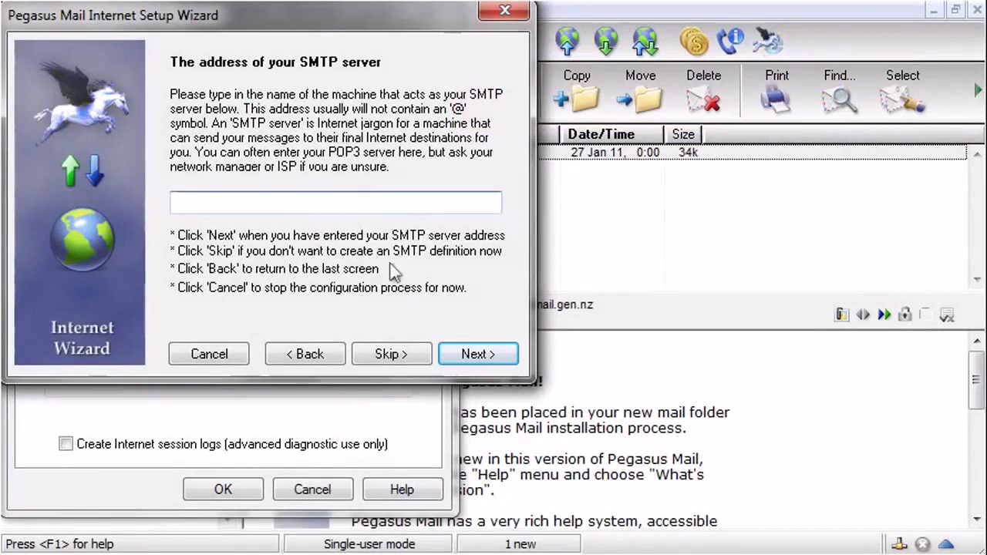
Set the SMTP server to mail.mybiz123.net and keep the network/broadband connection
{"action": "left_click", "coordinate": [335, 198]}
{"action": "type", "text": "mail.mybiz123.net"}
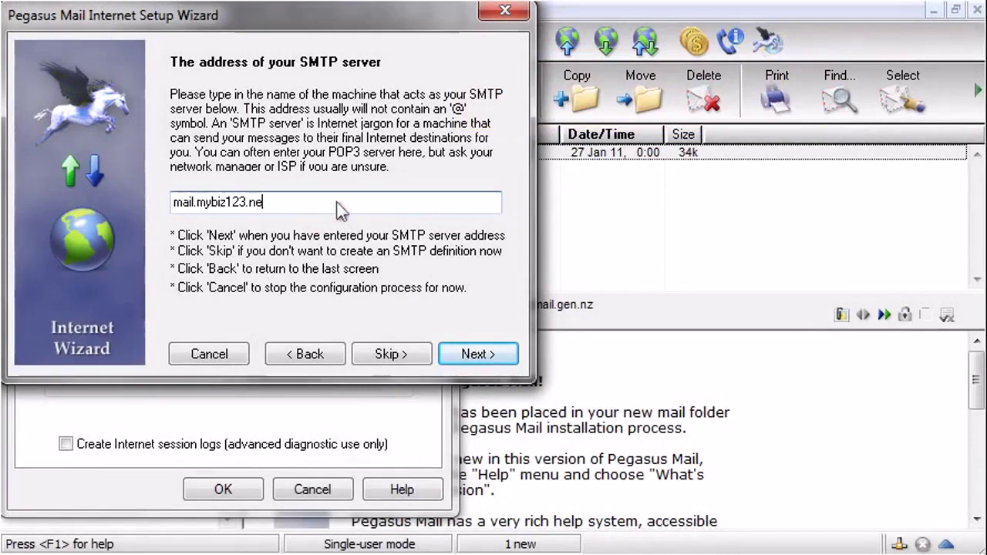
{"action": "left_click", "coordinate": [478, 354]}
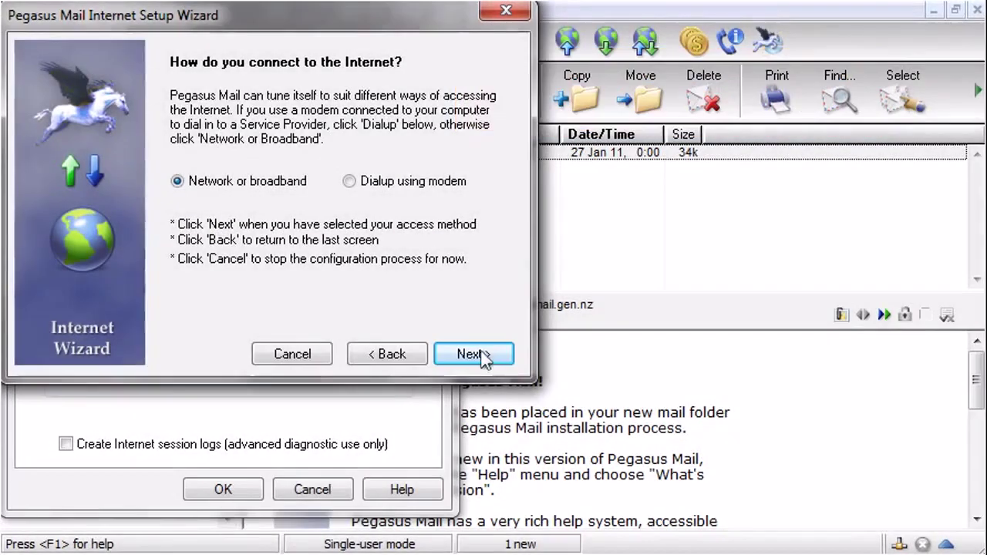
{"action": "left_click", "coordinate": [491, 357]}
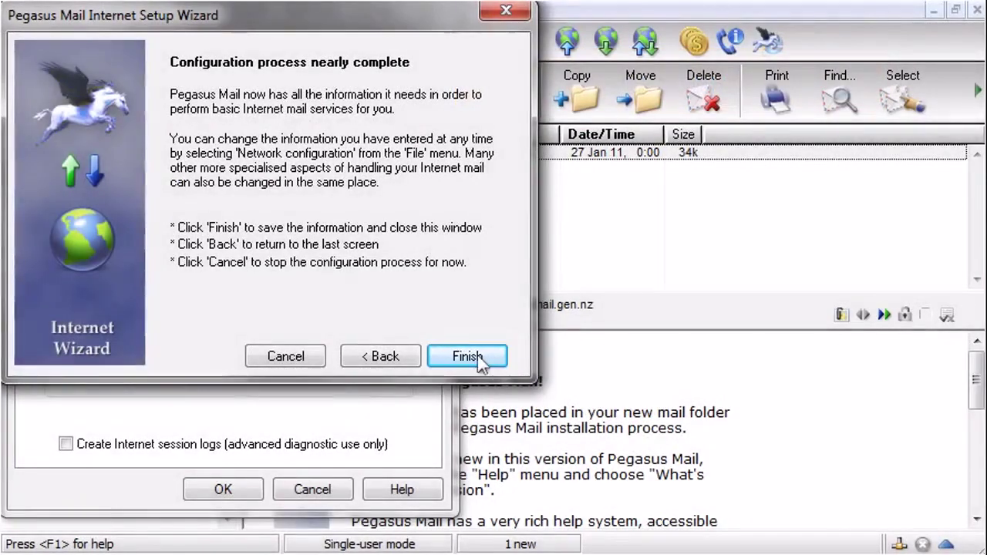
Finish the wizard and edit the mail.mybiz123.net SMTP host definition
{"action": "left_click", "coordinate": [463, 362]}
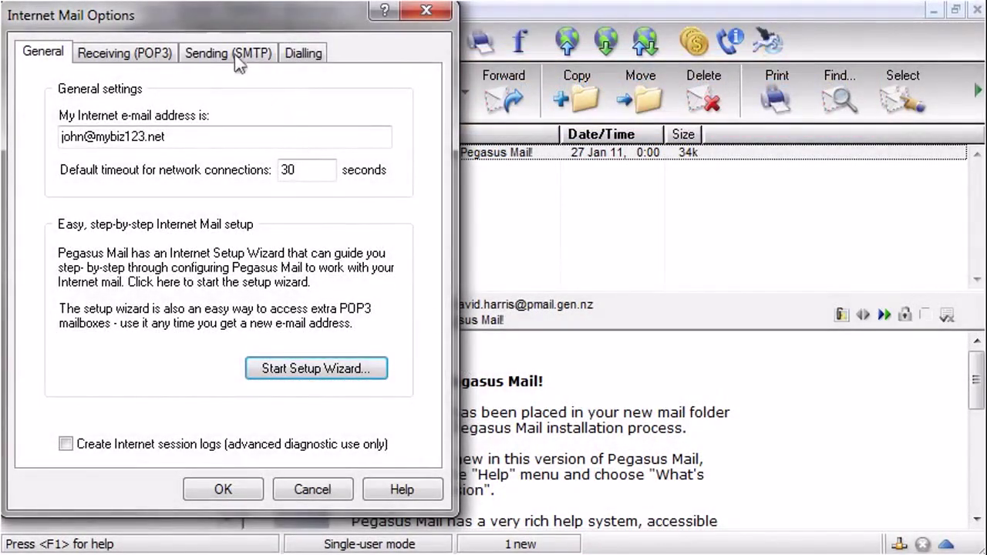
{"action": "left_click", "coordinate": [235, 54]}
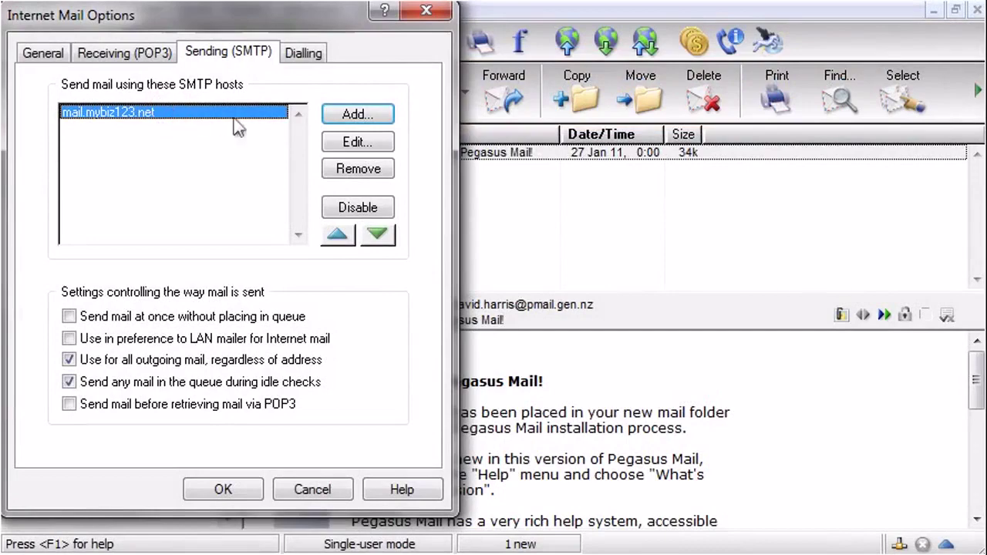
{"action": "left_click", "coordinate": [356, 142]}
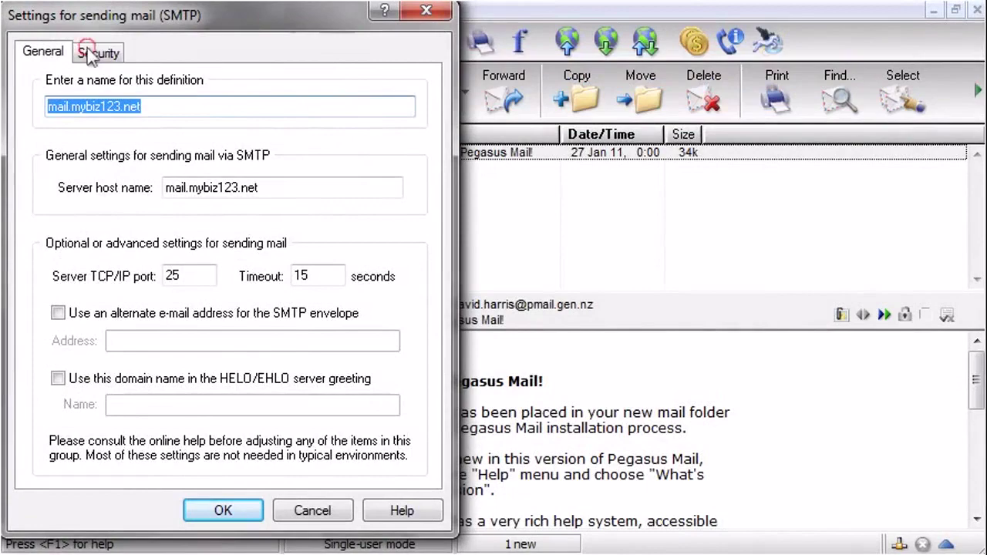
Make SMTP log in with the existing POP3 definition's username and password
{"action": "left_click", "coordinate": [91, 53]}
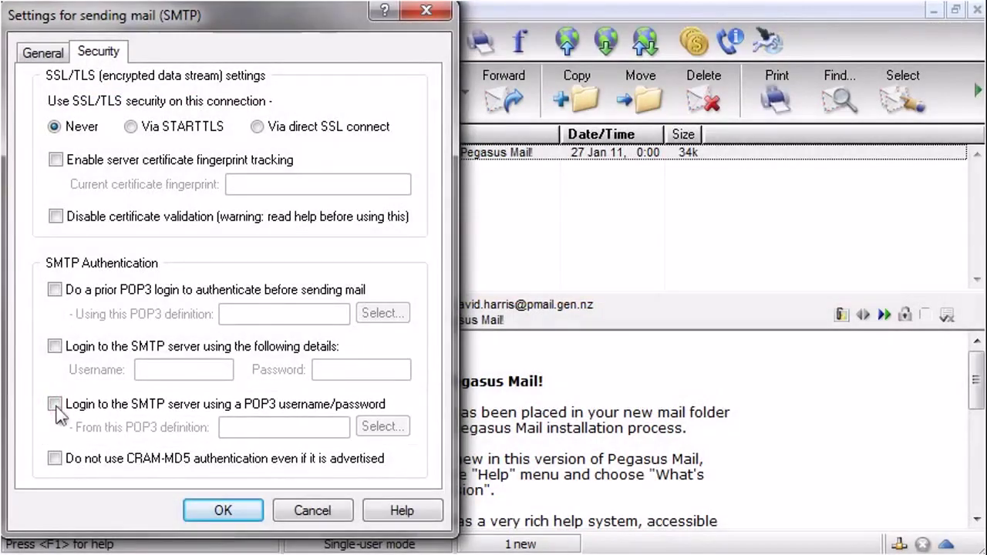
{"action": "left_click", "coordinate": [55, 404]}
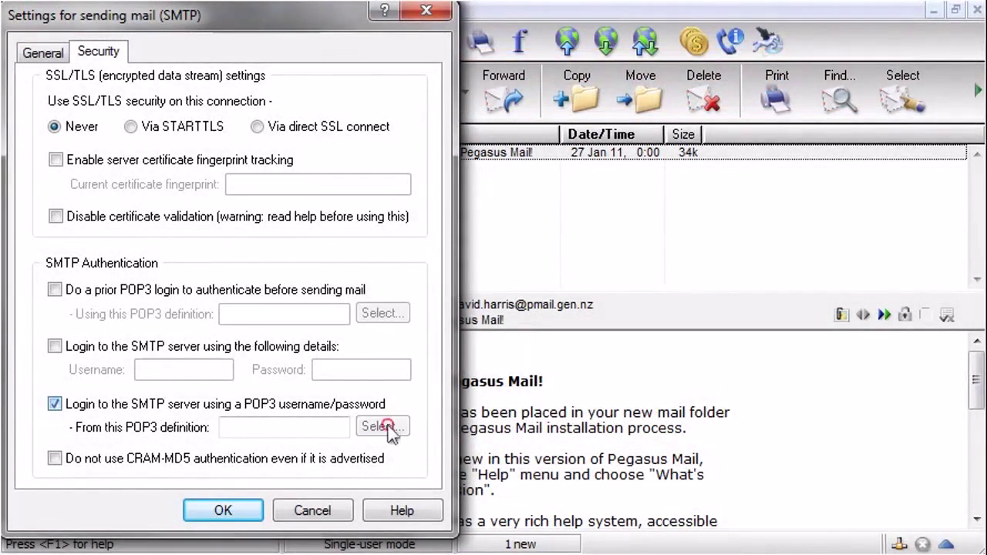
{"action": "left_click", "coordinate": [389, 428]}
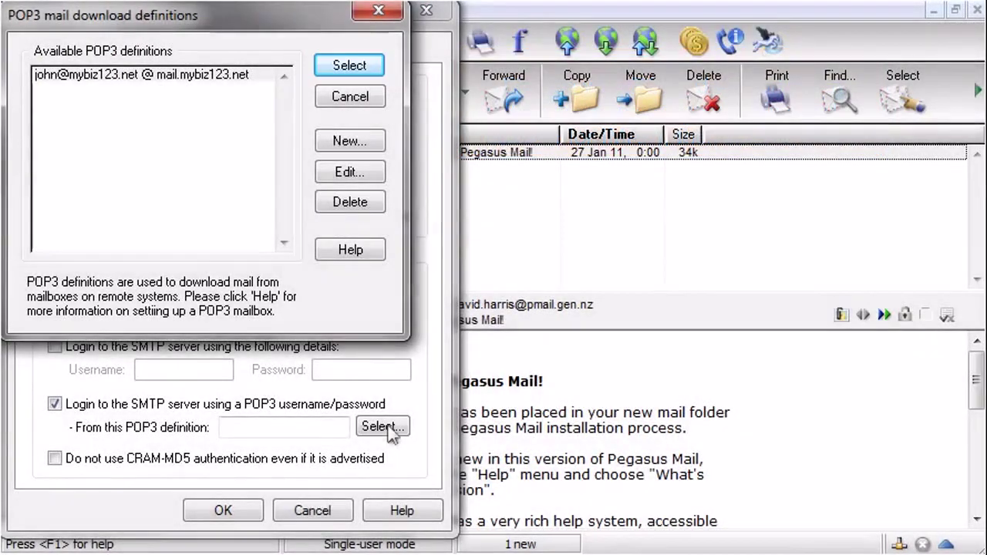
{"action": "left_click", "coordinate": [207, 73]}
{"action": "left_click", "coordinate": [351, 67]}
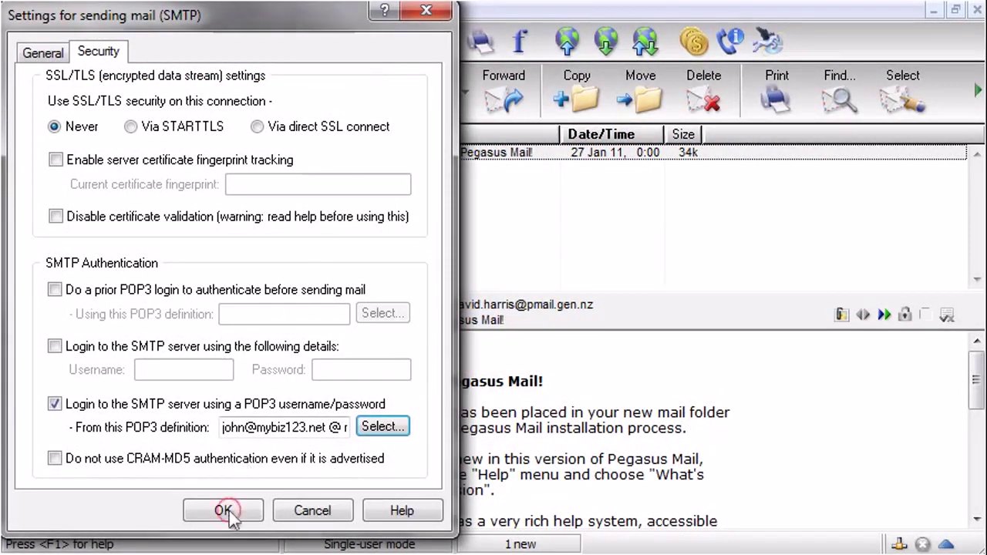
{"action": "left_click", "coordinate": [229, 511]}
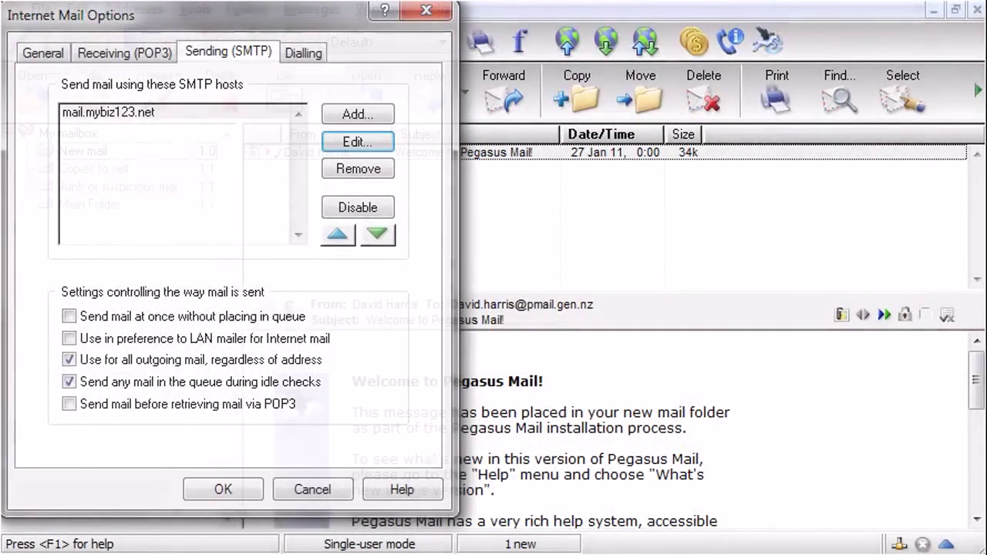
Confirm Internet Mail Options and open the IMAP profiles manager from Tools
{"action": "left_click", "coordinate": [230, 501]}
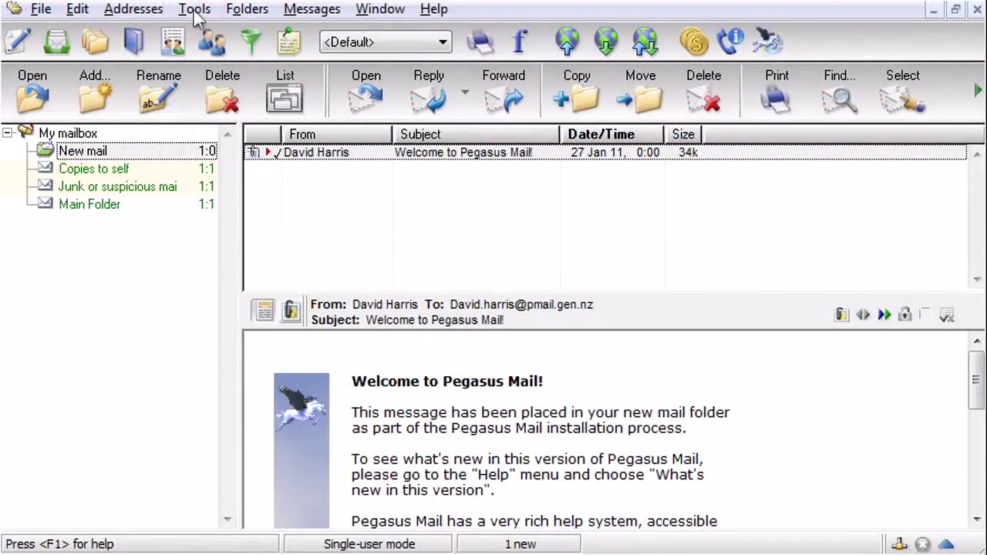
{"action": "left_click", "coordinate": [194, 11]}
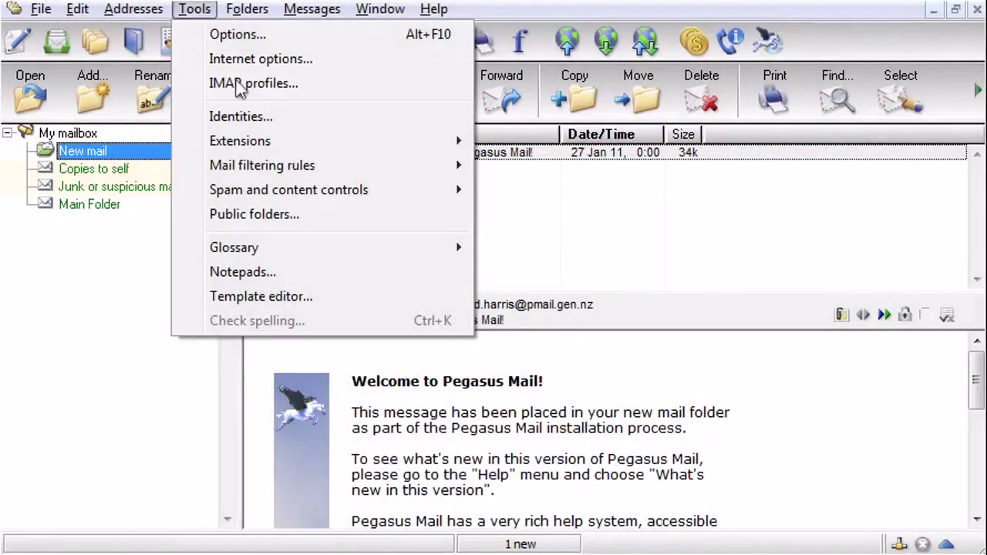
{"action": "left_click", "coordinate": [237, 85]}
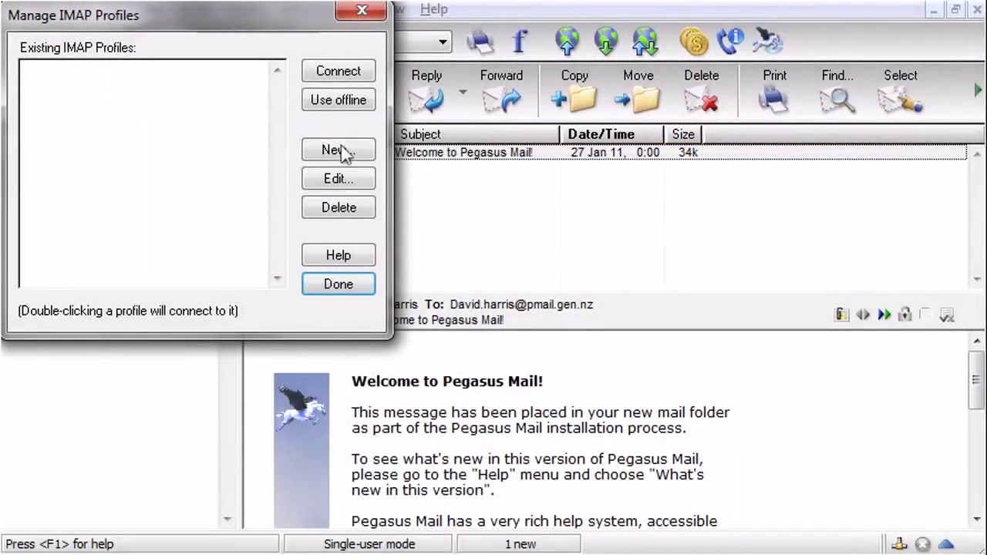
Create IMAP profile 'Mail' on mail.mybiz123.net with the account's login name and password
{"action": "left_click", "coordinate": [344, 153]}
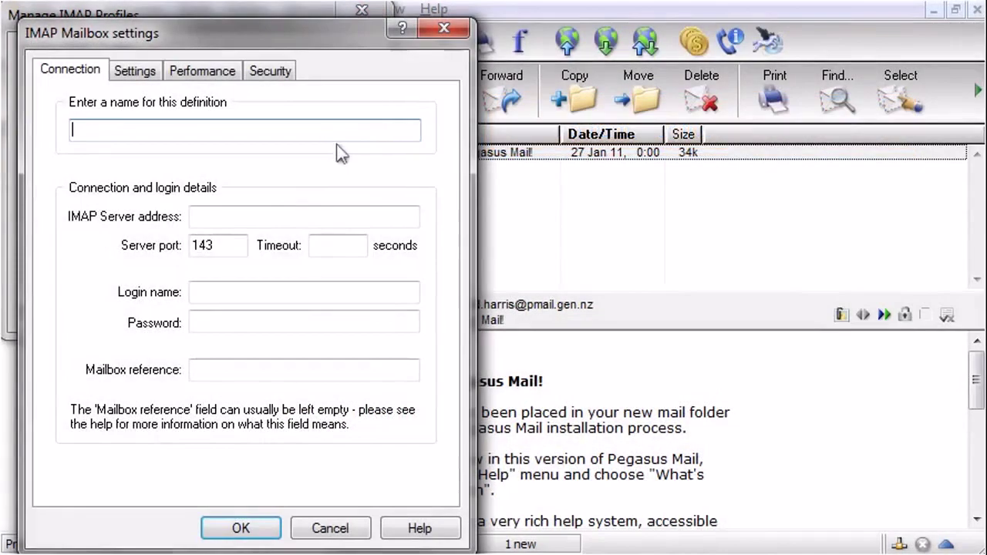
{"action": "left_click", "coordinate": [312, 134]}
{"action": "type", "text": "Mail"}
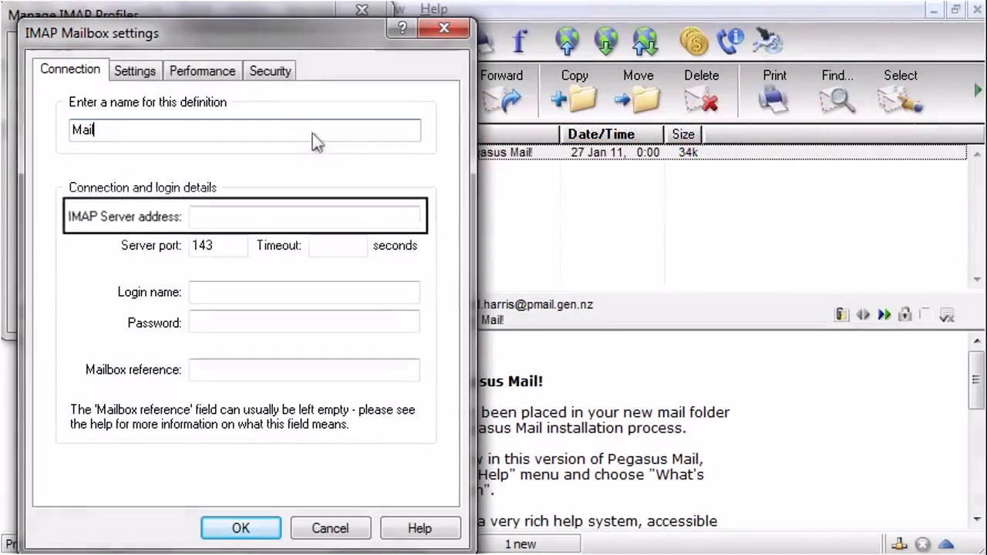
{"action": "left_click", "coordinate": [300, 217]}
{"action": "type", "text": "mail"}
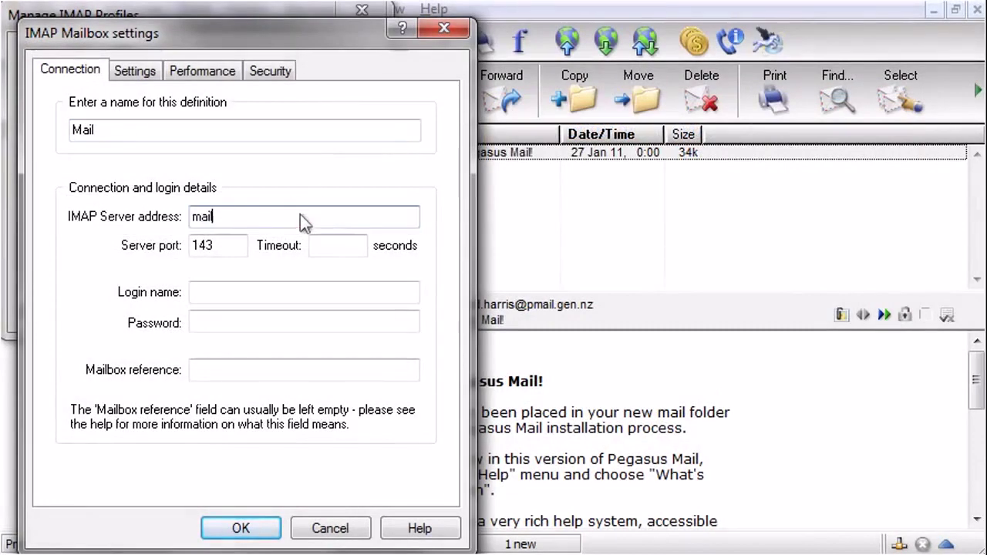
{"action": "type", "text": ".mybiz123.net"}
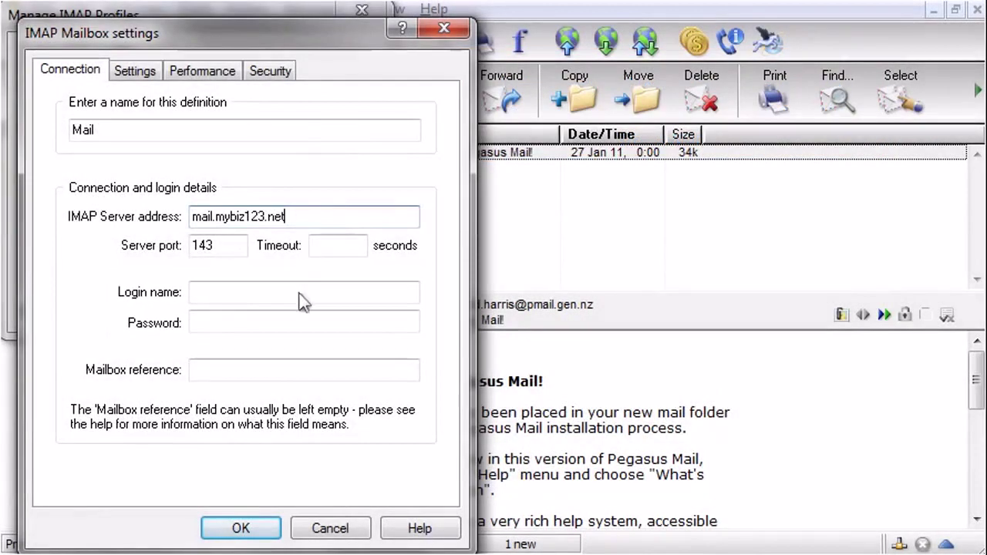
{"action": "left_click", "coordinate": [299, 302]}
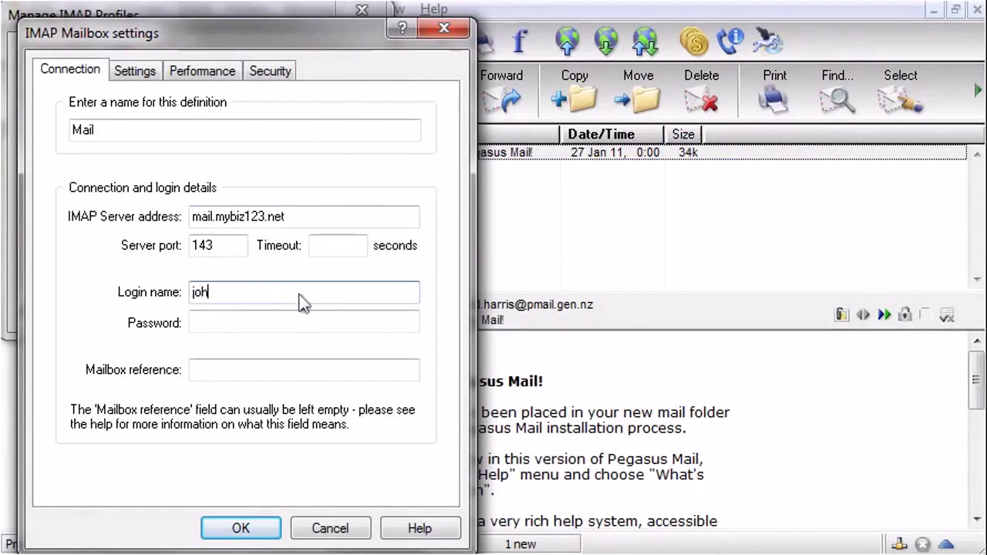
{"action": "left_click", "coordinate": [312, 324]}
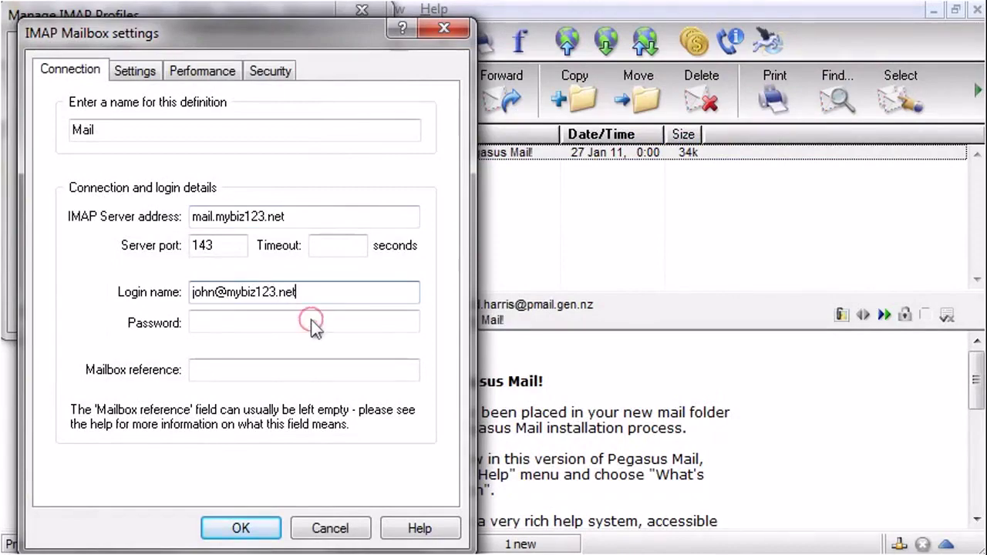
{"action": "type", "text": "*********"}
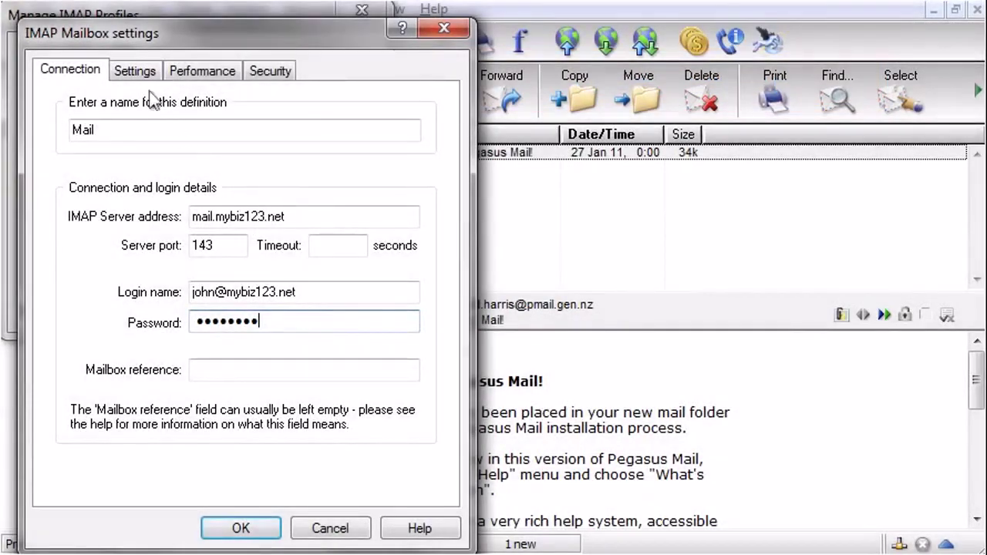
Set Mail to connect at startup, use default INBOX, update periodically, trash deletions, and save
{"action": "left_click", "coordinate": [135, 71]}
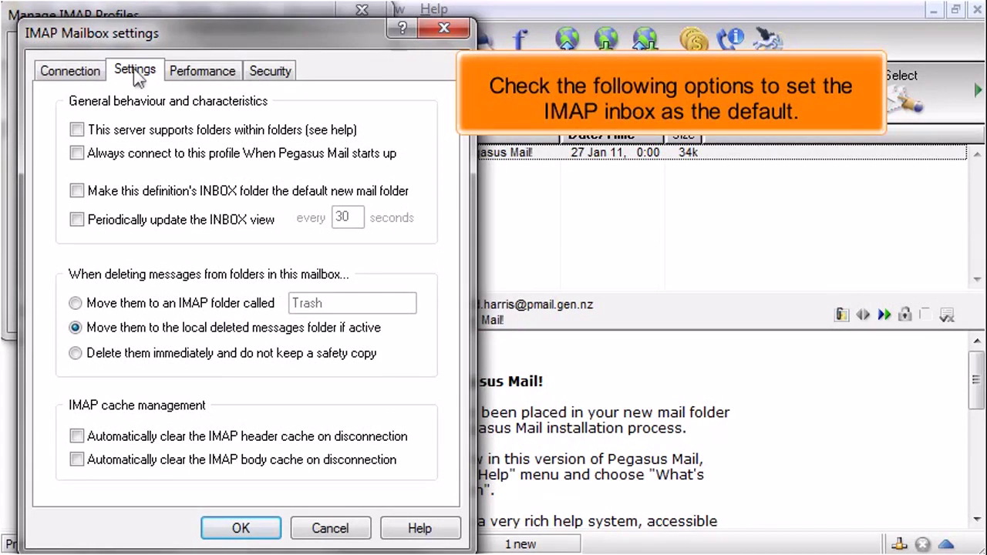
{"action": "left_click", "coordinate": [76, 153]}
{"action": "left_click", "coordinate": [76, 190]}
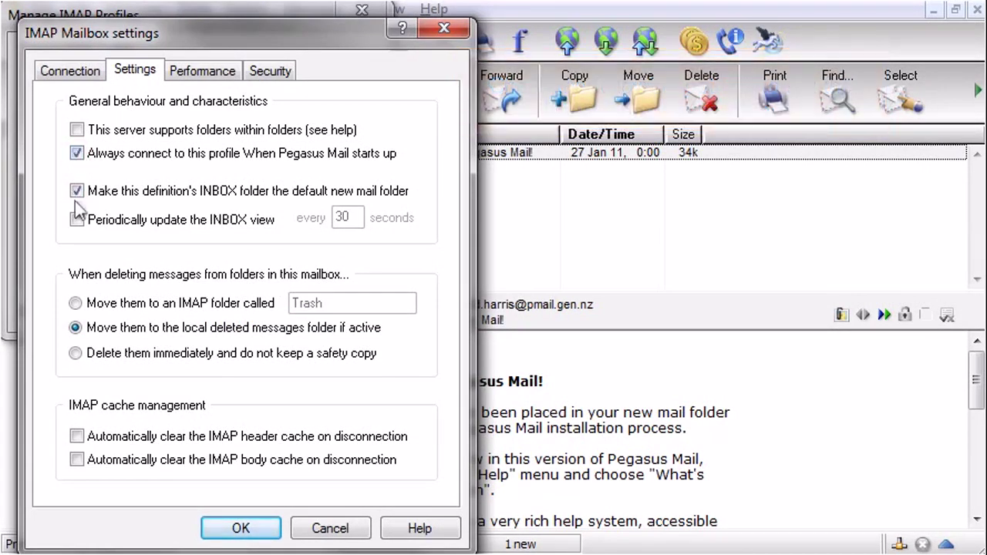
{"action": "left_click", "coordinate": [77, 219]}
{"action": "left_click", "coordinate": [74, 303]}
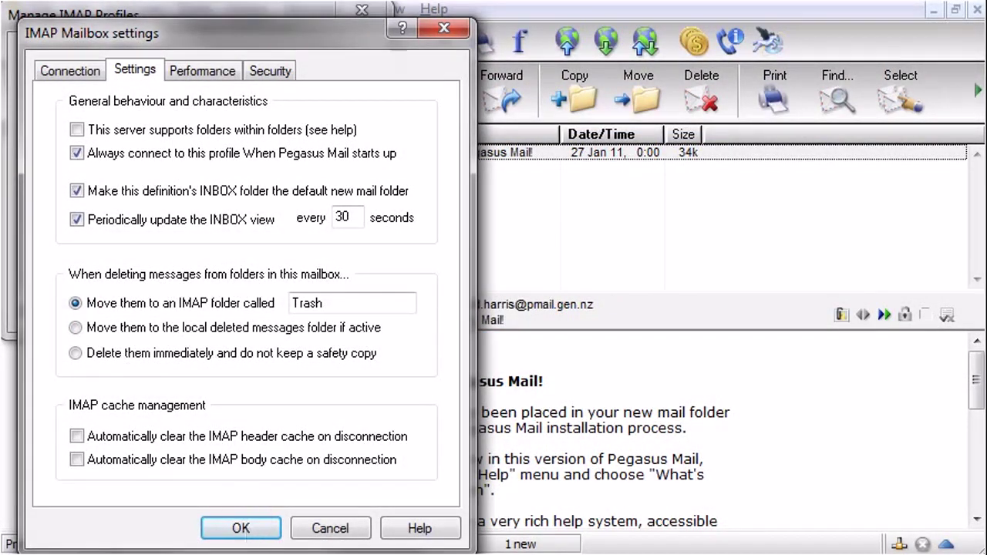
{"action": "left_click", "coordinate": [248, 531]}
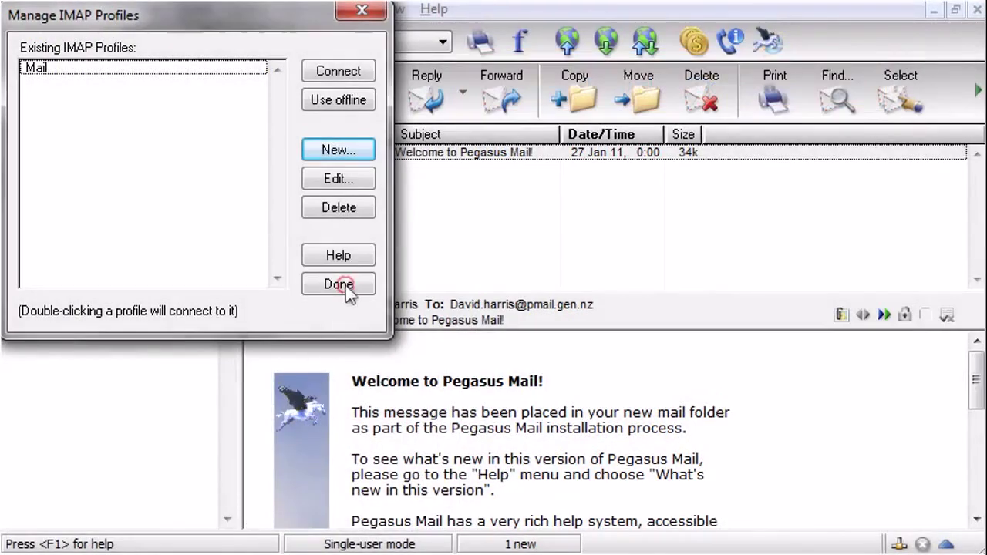
Click Done to close the Manage IMAP Profiles dialog
{"action": "left_click", "coordinate": [339, 285]}
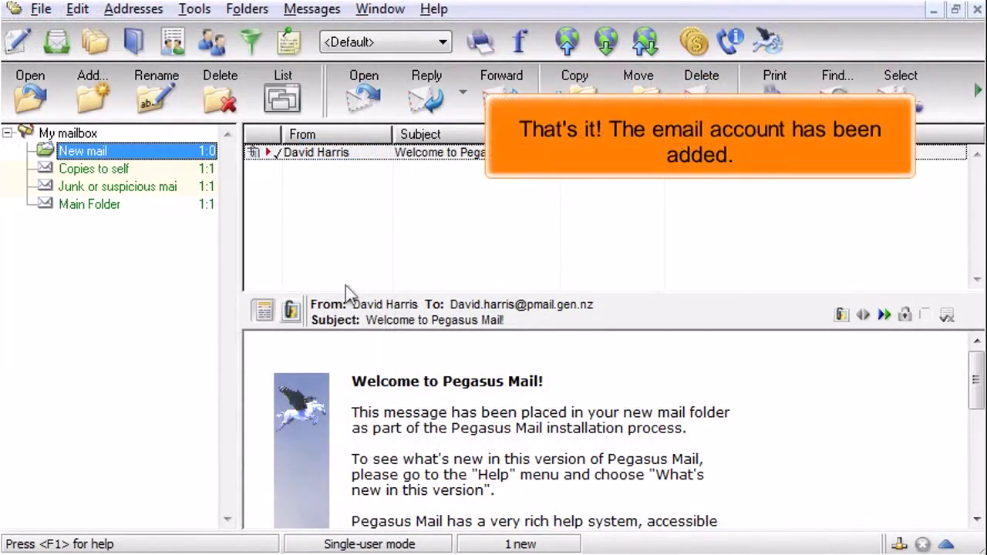